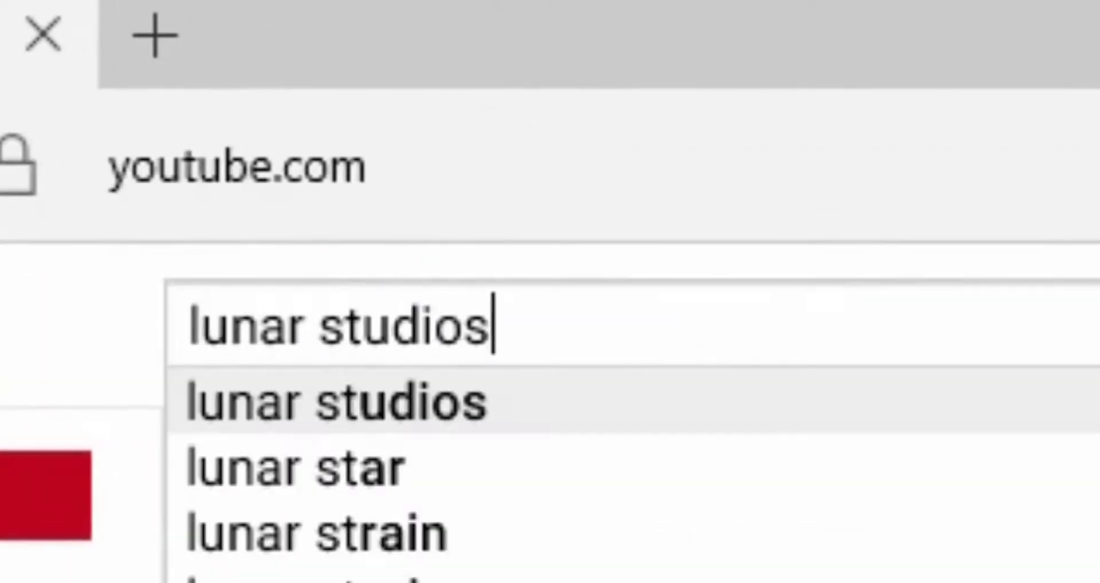
Step: Find the Lunar Studios channel, subscribe, and turn on all notifications via the bell
click(585, 269)
click(559, 246)
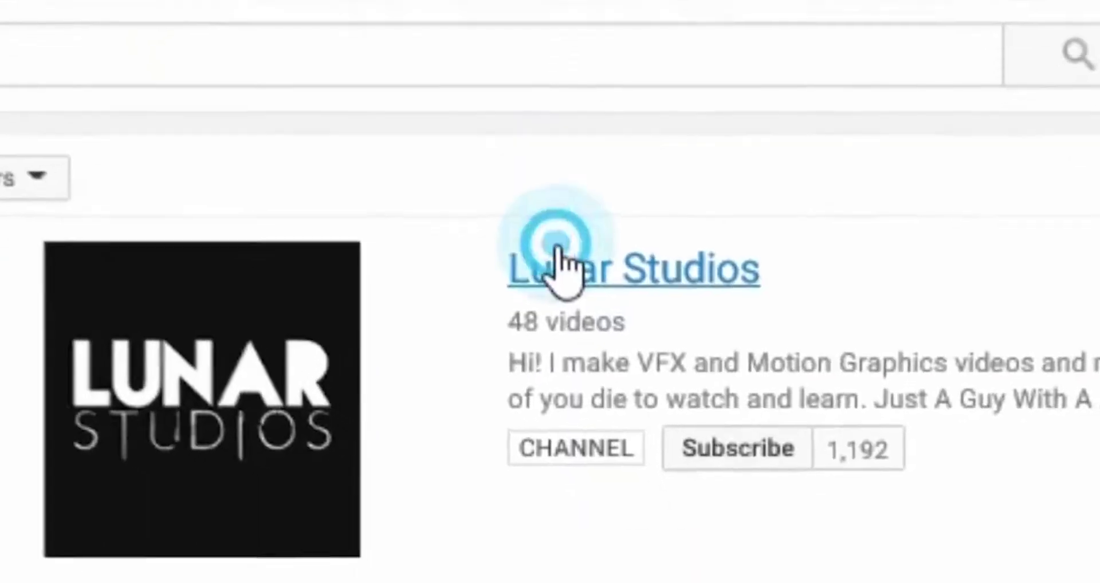
click(528, 341)
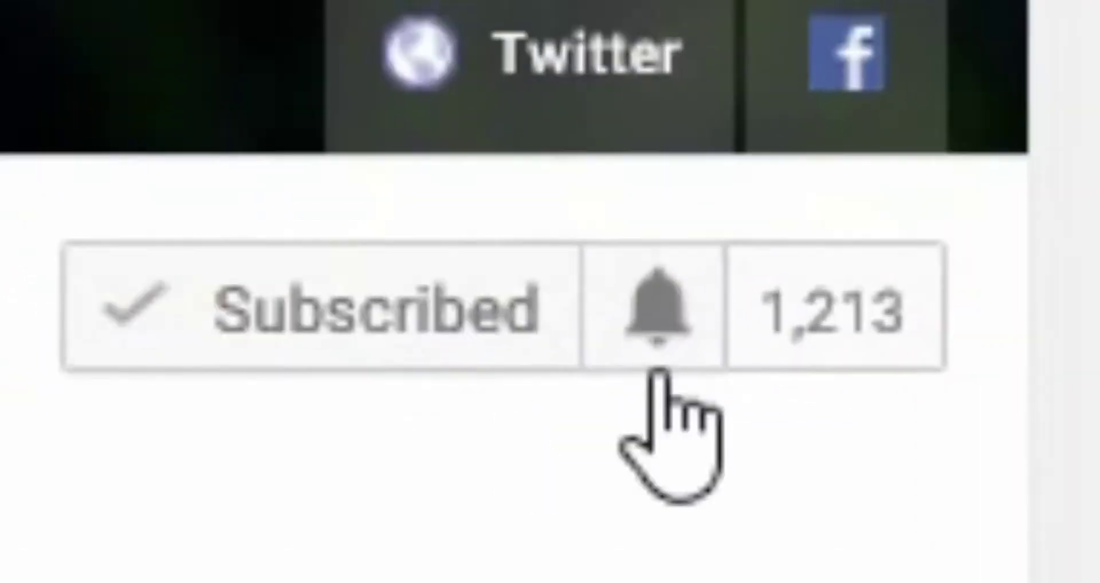
click(143, 236)
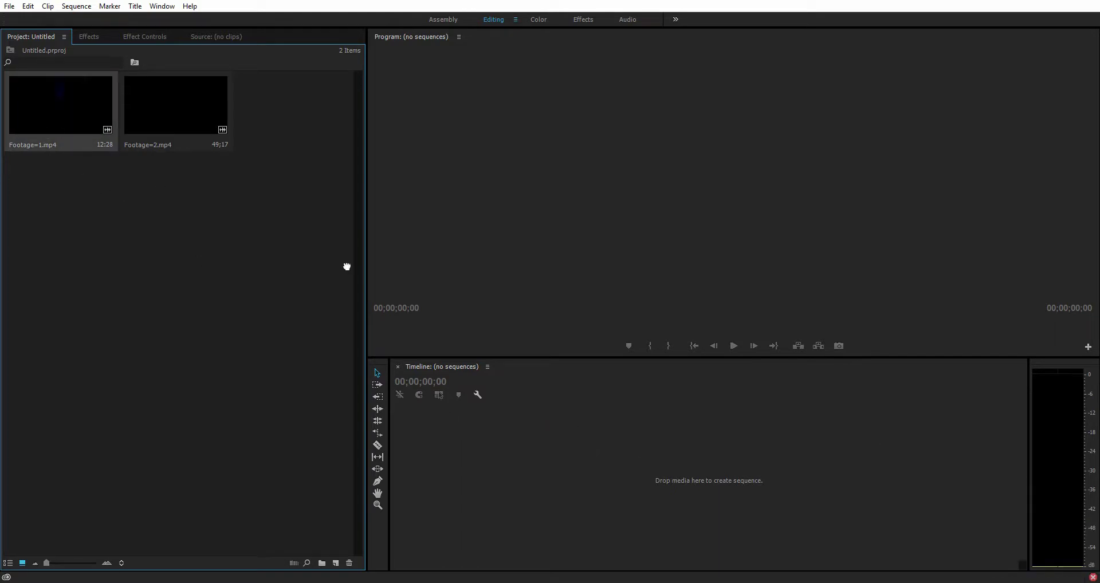
Step: Build a sequence from Footage=1.mp4 and unlink the V1 clip's video from its audio
drag(607, 462, 600, 453)
drag(718, 569, 573, 566)
right_click(534, 470)
click(568, 194)
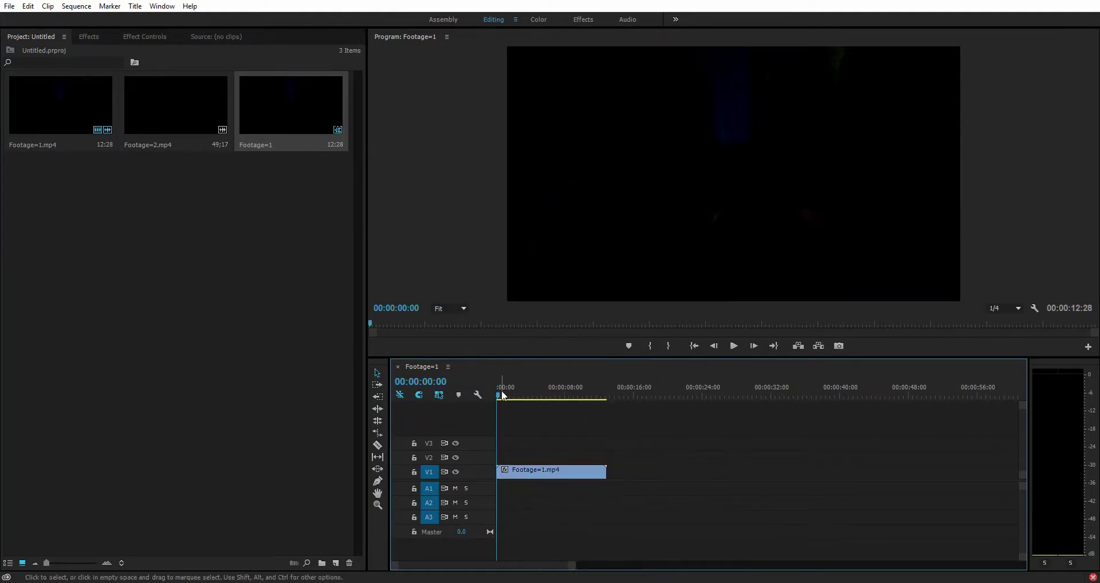
Step: Trim the clip's start at about 00:00:07:22, razor it, and move it to the sequence start
drag(500, 398, 574, 404)
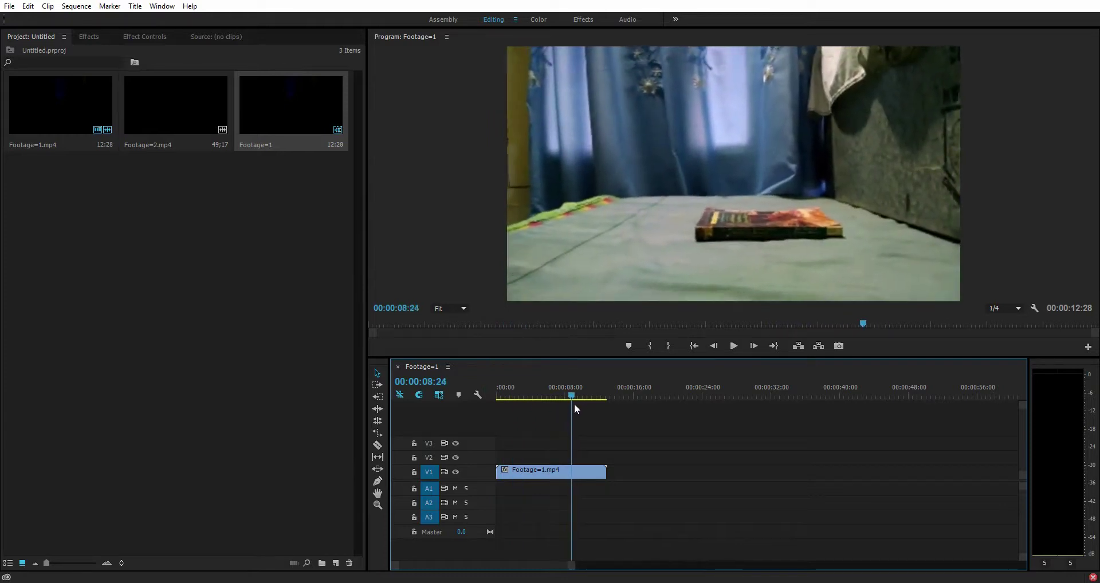
key(ctrl+alt+q)
key(c)
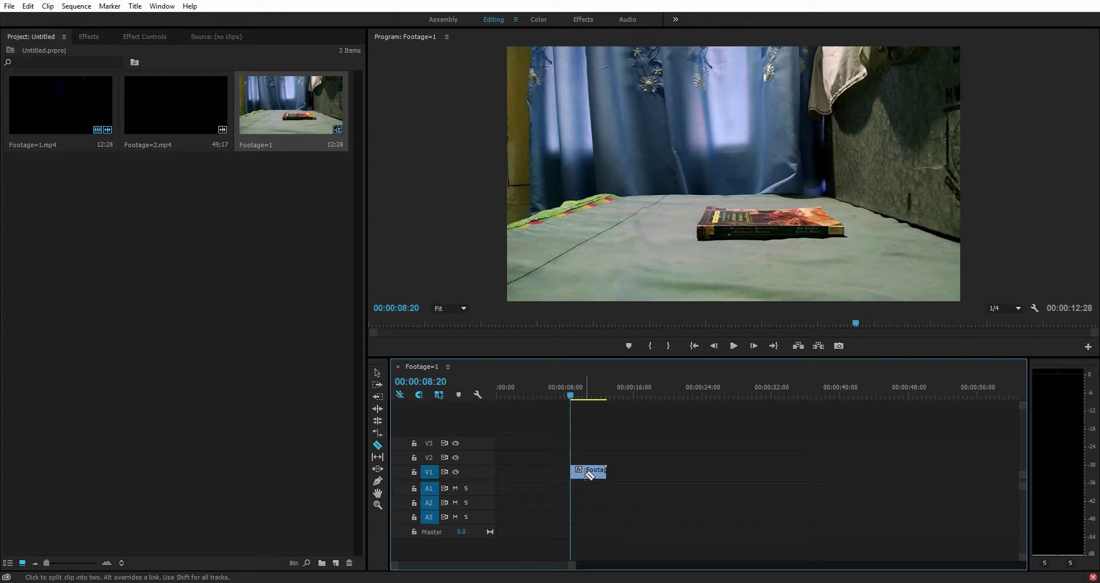
click(585, 471)
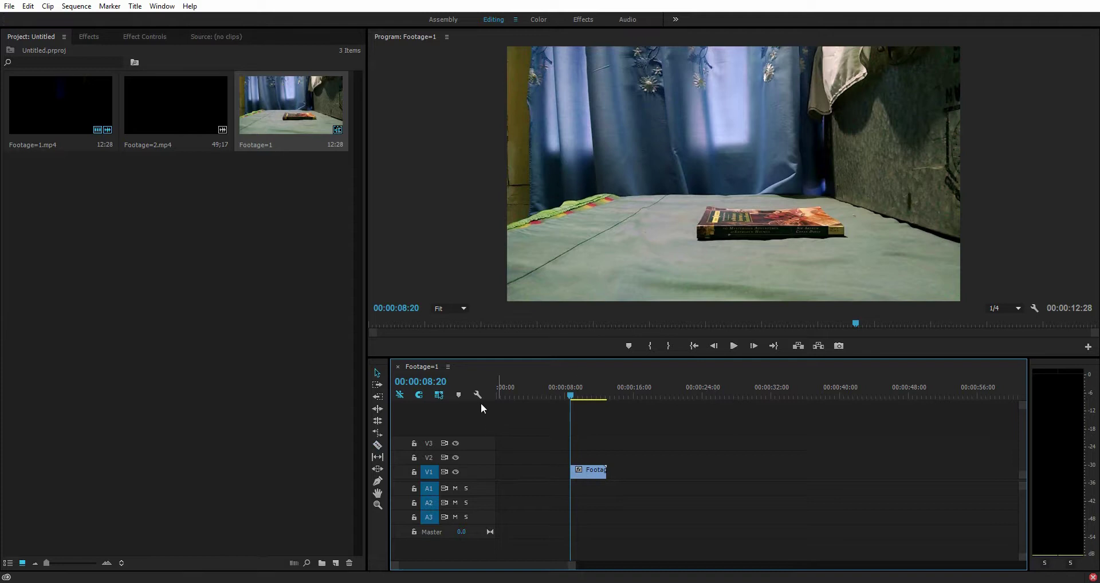
click(377, 373)
drag(579, 470, 506, 470)
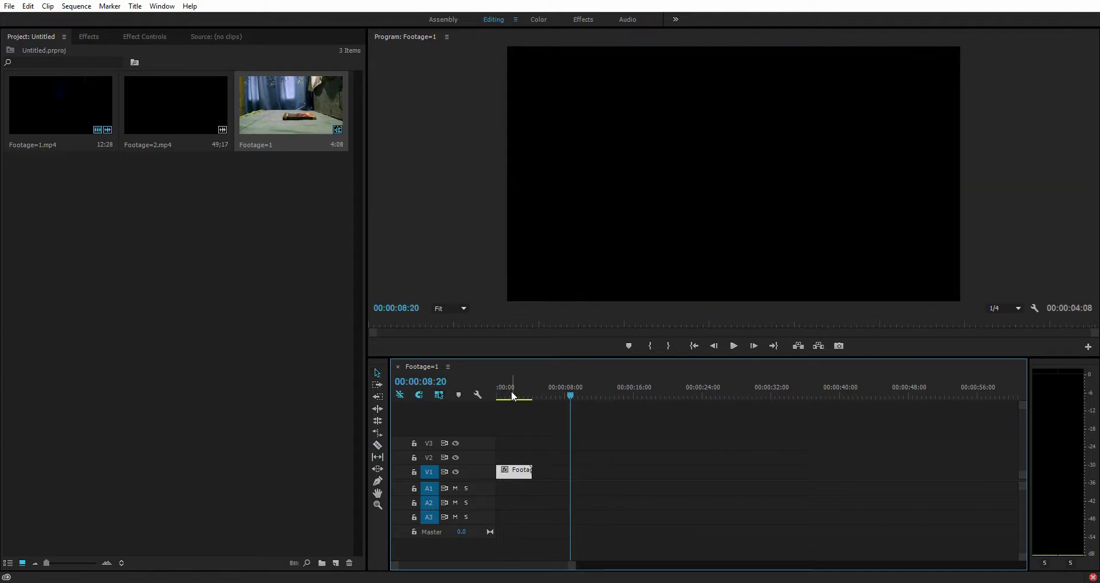
Step: Trim the clip's end so the Footage=1 sequence runs 00:00:03:10
mouse_move(511, 393)
mouse_down()
mouse_move(500, 400)
mouse_move(525, 403)
mouse_up()
key(c)
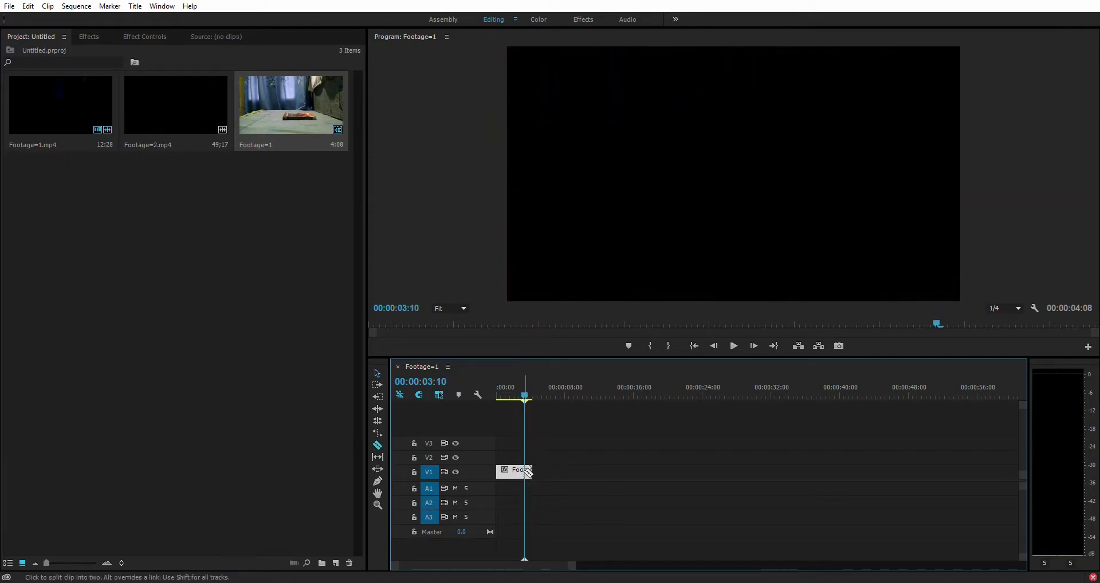
key(v)
click(528, 472)
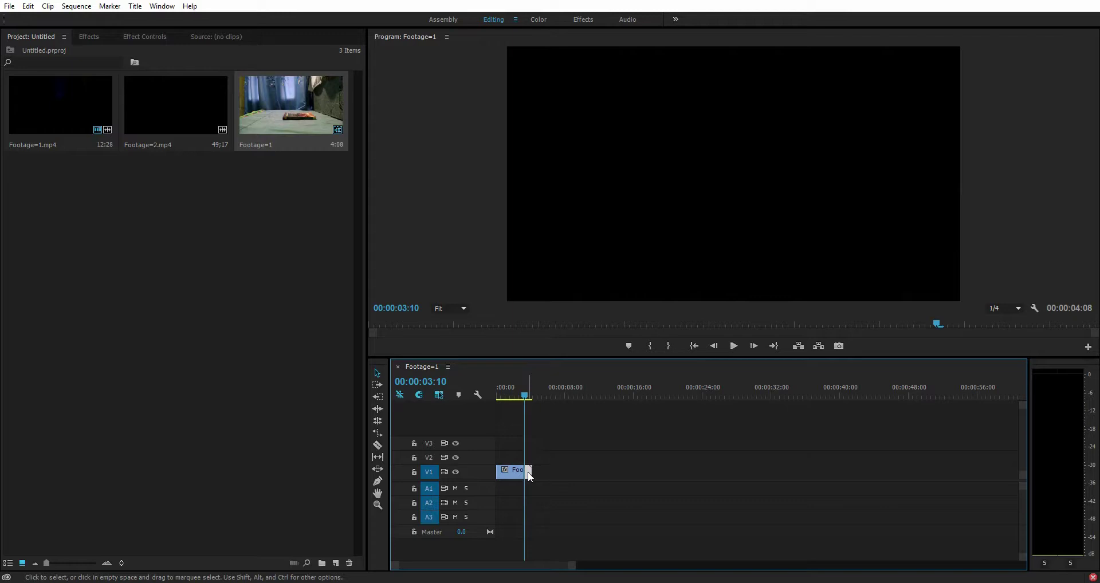
key(Delete)
mouse_move(499, 390)
mouse_down()
mouse_move(520, 400)
mouse_move(499, 403)
mouse_move(521, 407)
mouse_move(510, 407)
mouse_up()
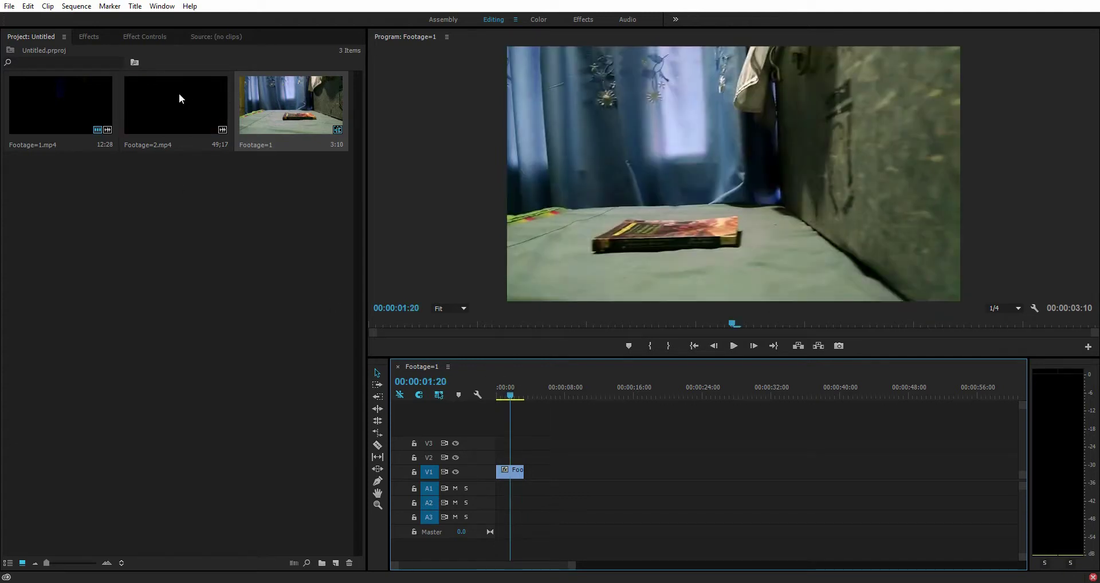
Step: Drag Footage=2.mp4 onto V1, leaving a gap after the trimmed first clip
drag(172, 99, 586, 475)
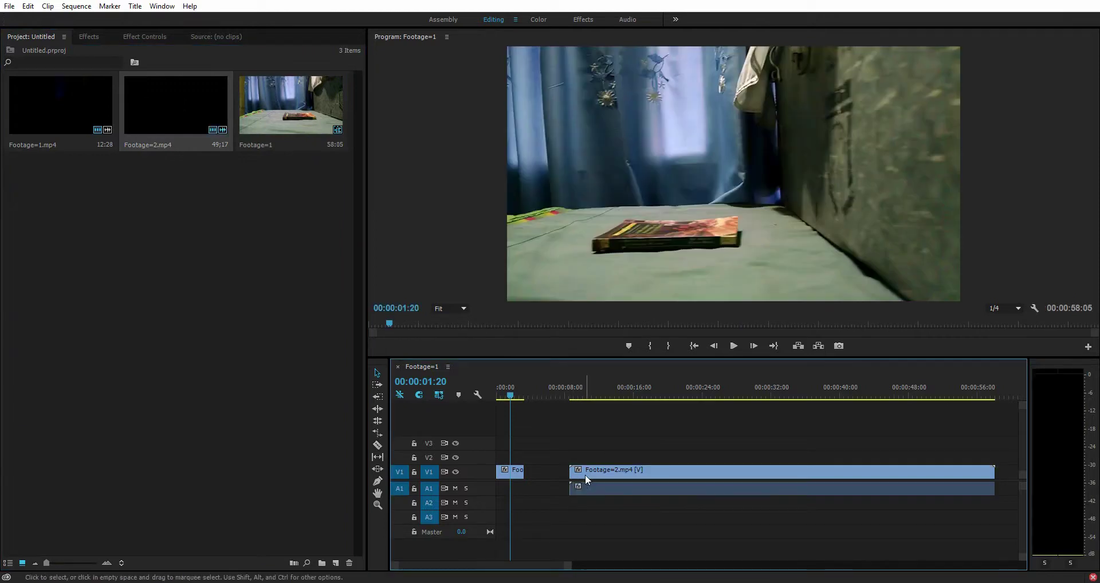
drag(743, 394, 932, 455)
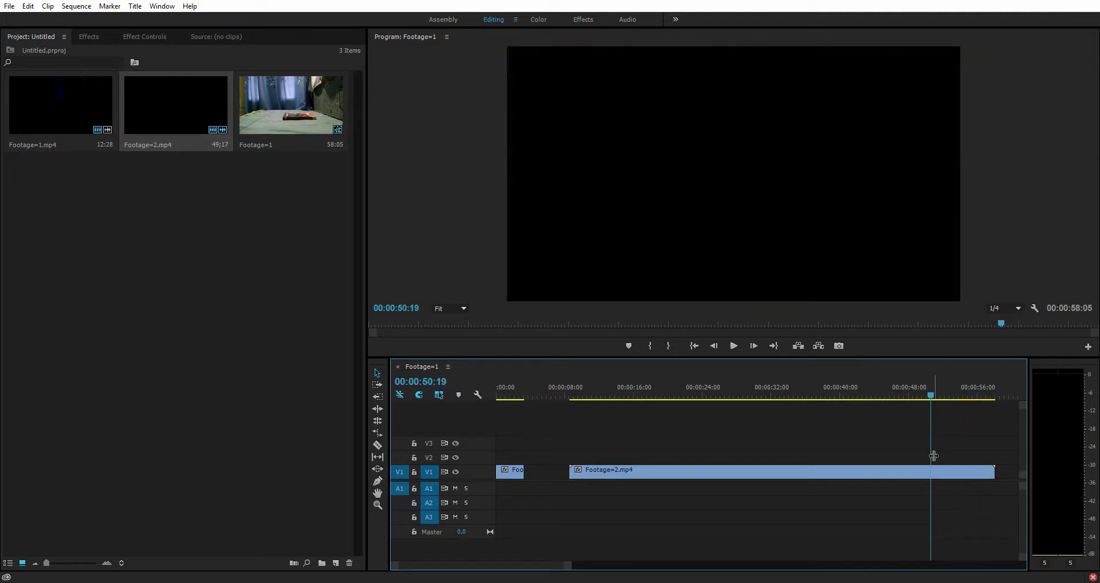
Step: Razor Footage=2.mp4 at the playhead and delete the long piece before the cut
key(c)
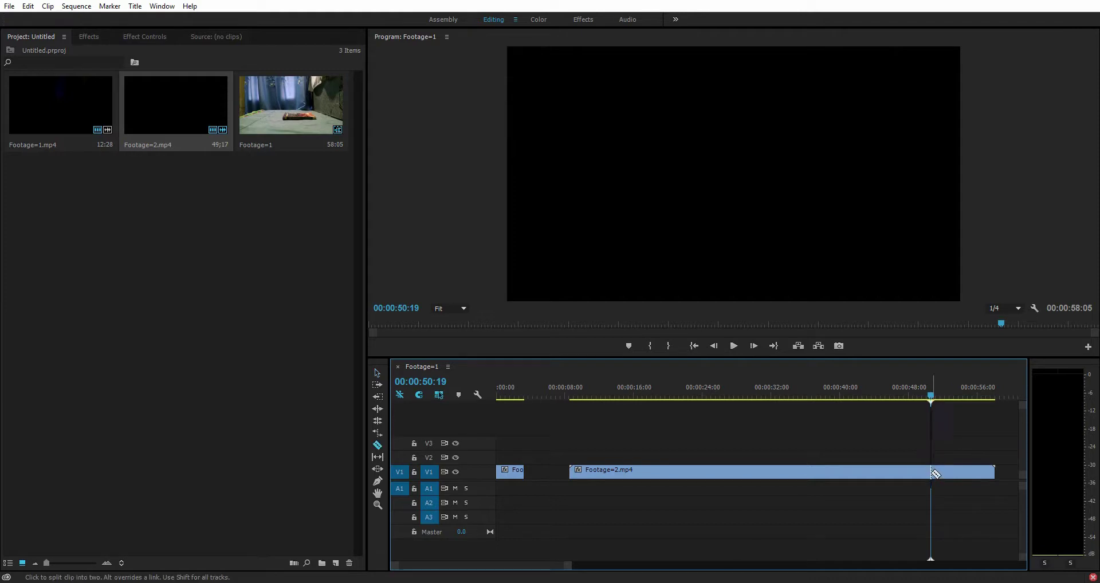
click(931, 473)
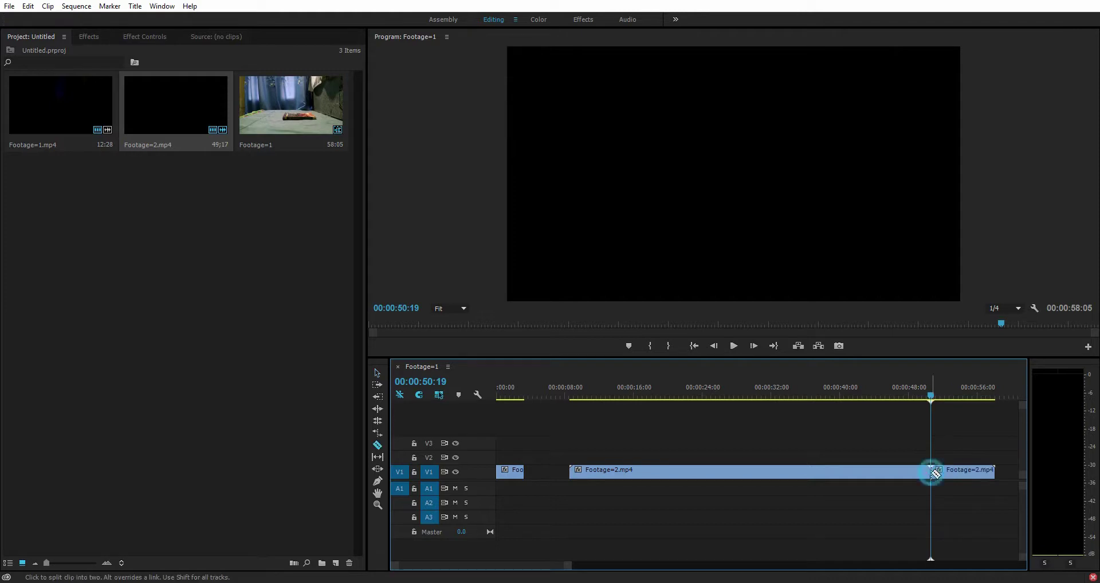
key(v)
click(882, 474)
key(Delete)
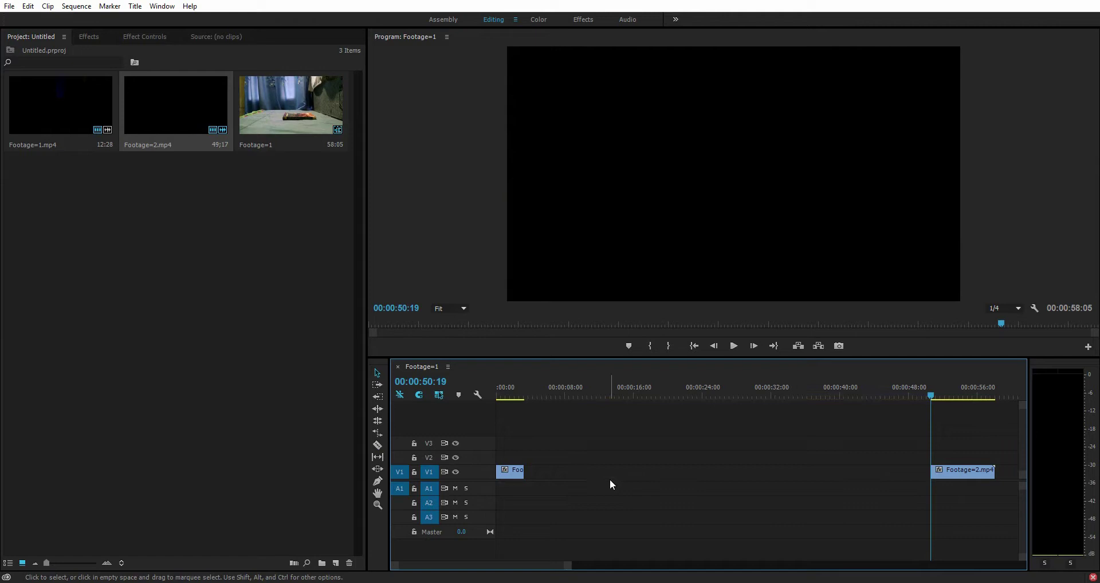
Step: Razor the remaining Footage=2.mp4 clip again at 00:00:51:09
drag(933, 397, 936, 399)
key(c)
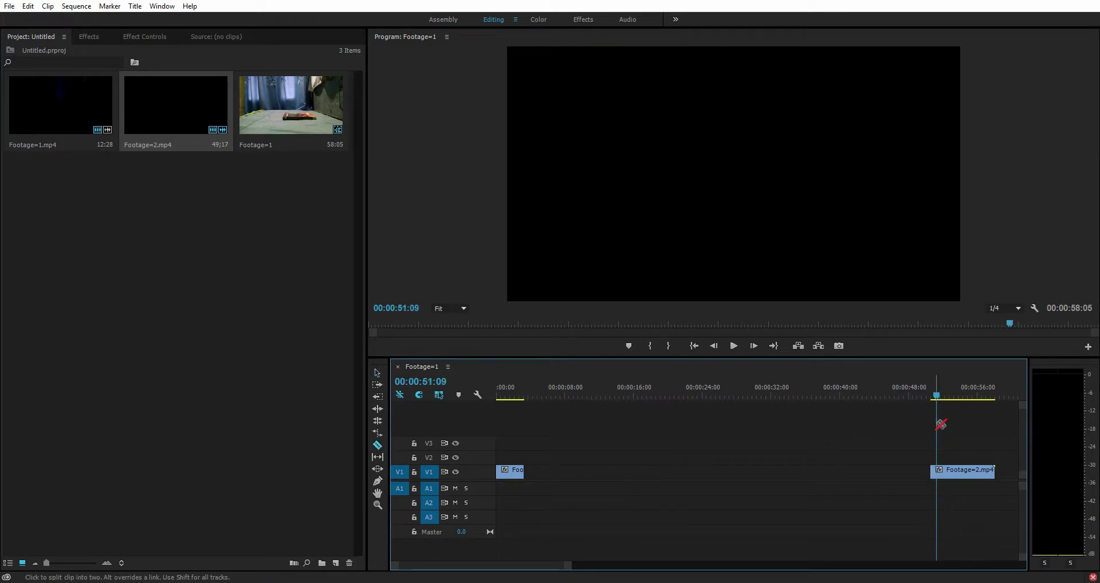
click(938, 470)
key(v)
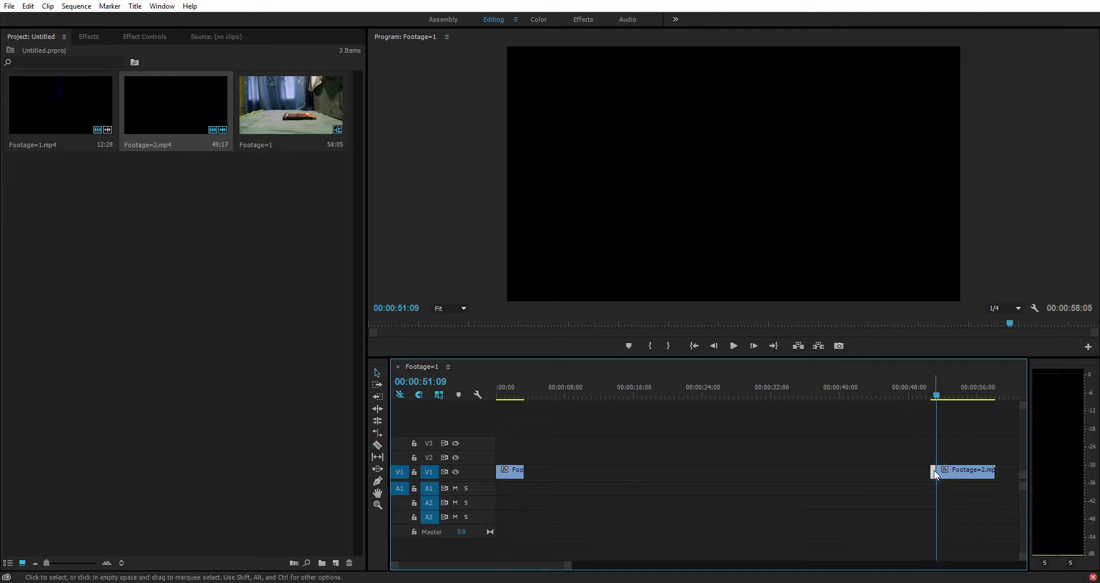
Step: Move the kept Footage=2.mp4 piece onto V2 at 00:00:02:18, overlapping Footage=1.mp4's end
drag(935, 475, 544, 459)
drag(518, 394, 532, 394)
drag(570, 567, 467, 567)
click(611, 394)
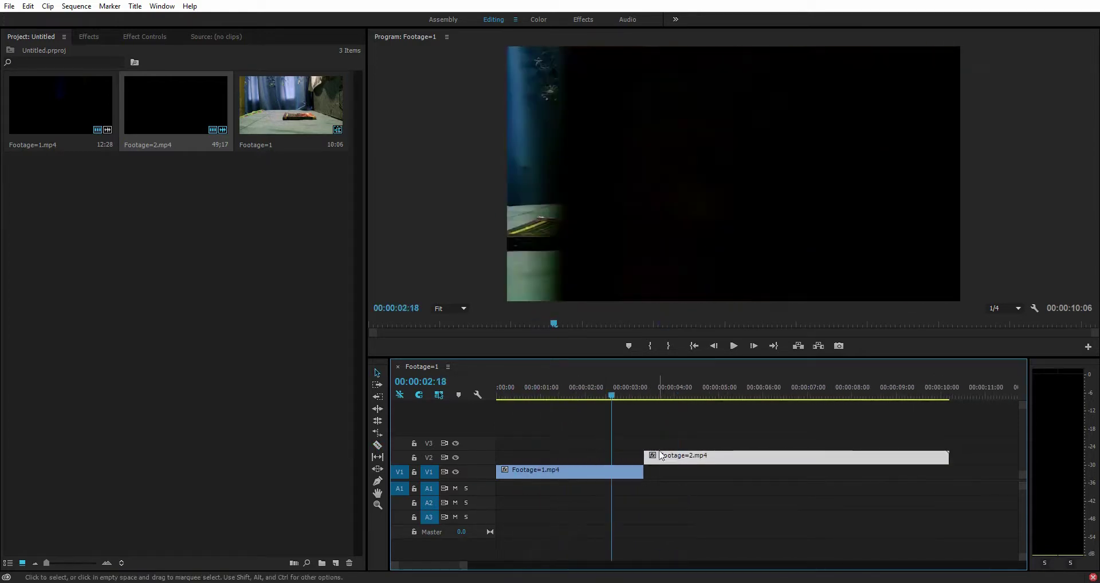
drag(659, 456, 632, 463)
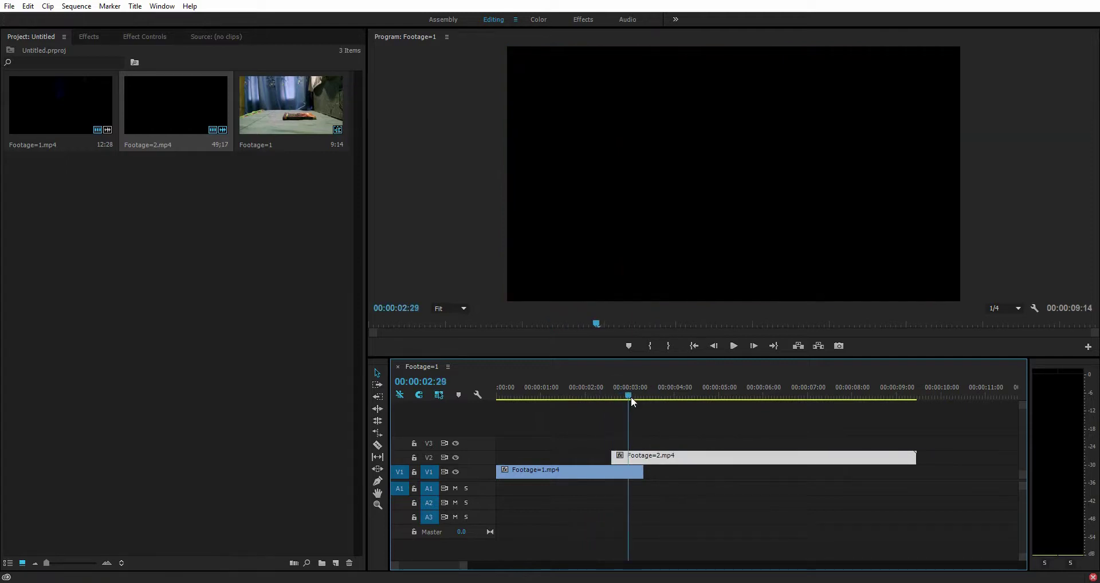
drag(631, 397, 643, 401)
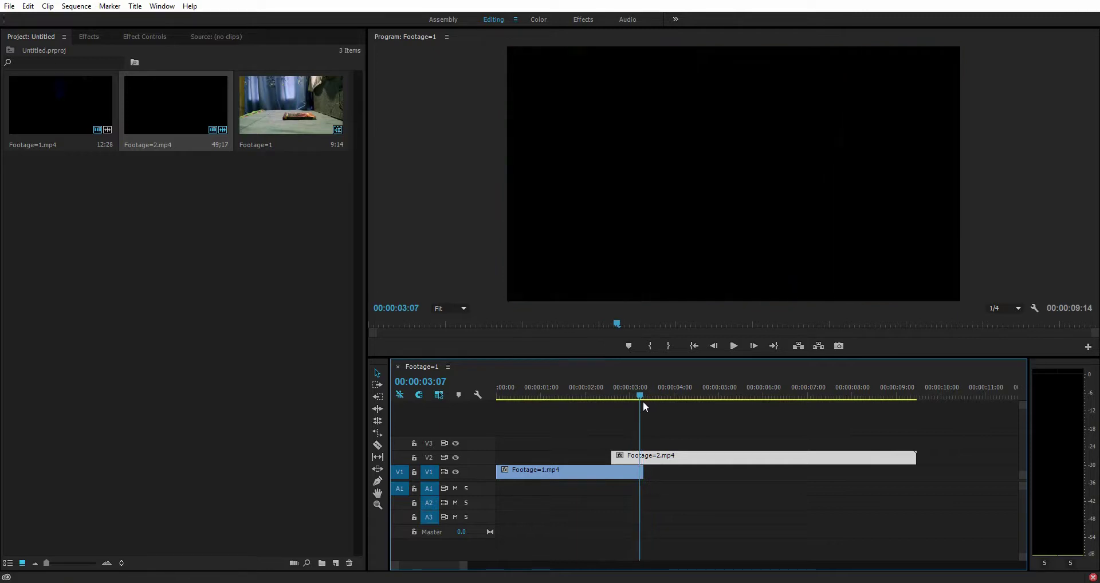
Step: Keyframe the V2 clip's Opacity from 0% at 00:00:02:18 to 100% at 00:00:03:07
click(141, 40)
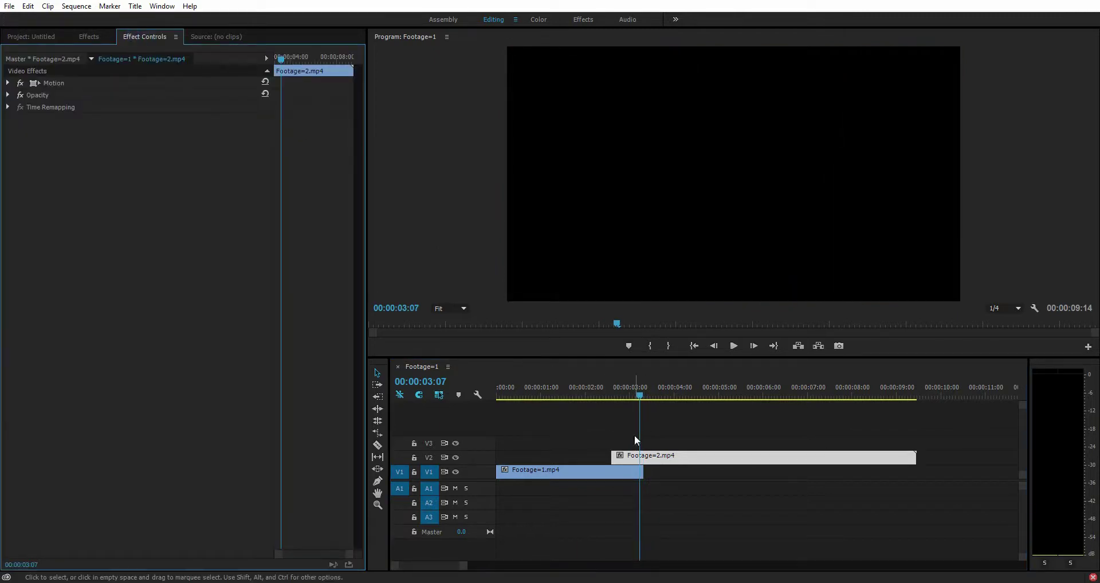
click(8, 95)
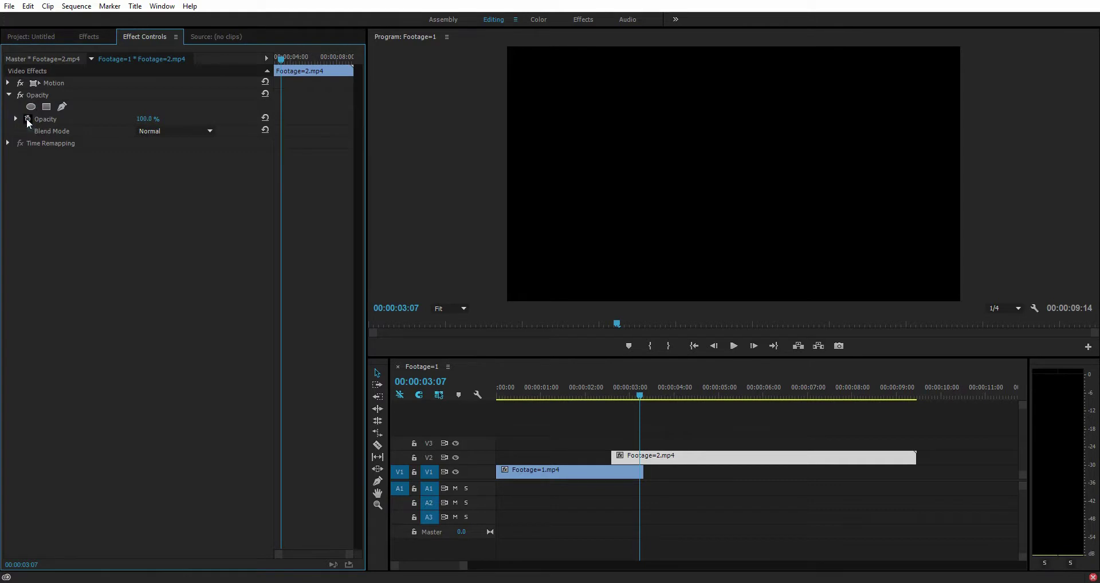
click(27, 119)
drag(641, 396, 609, 399)
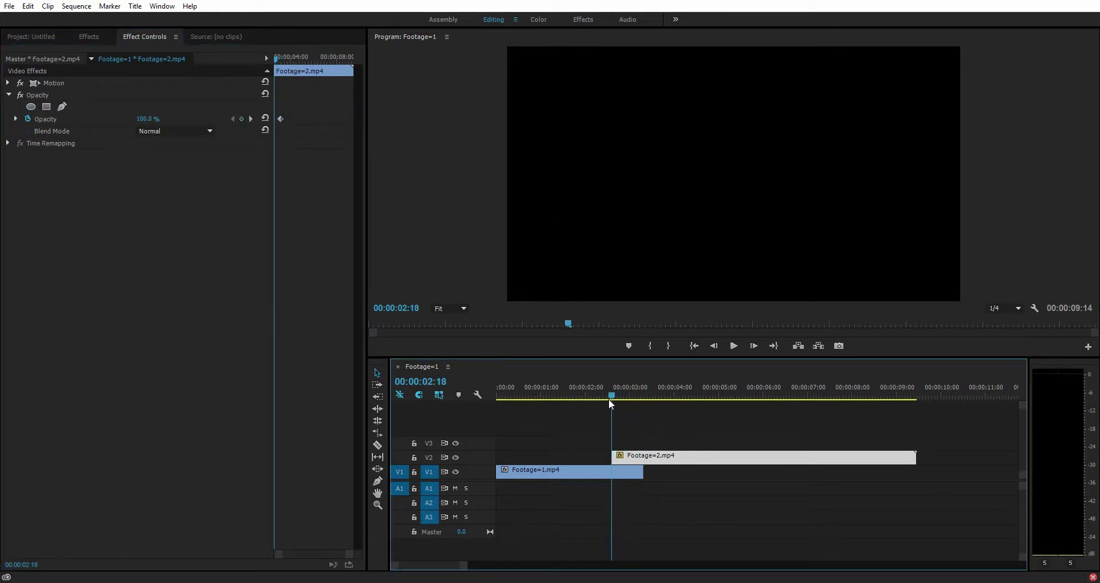
drag(140, 119, 81, 120)
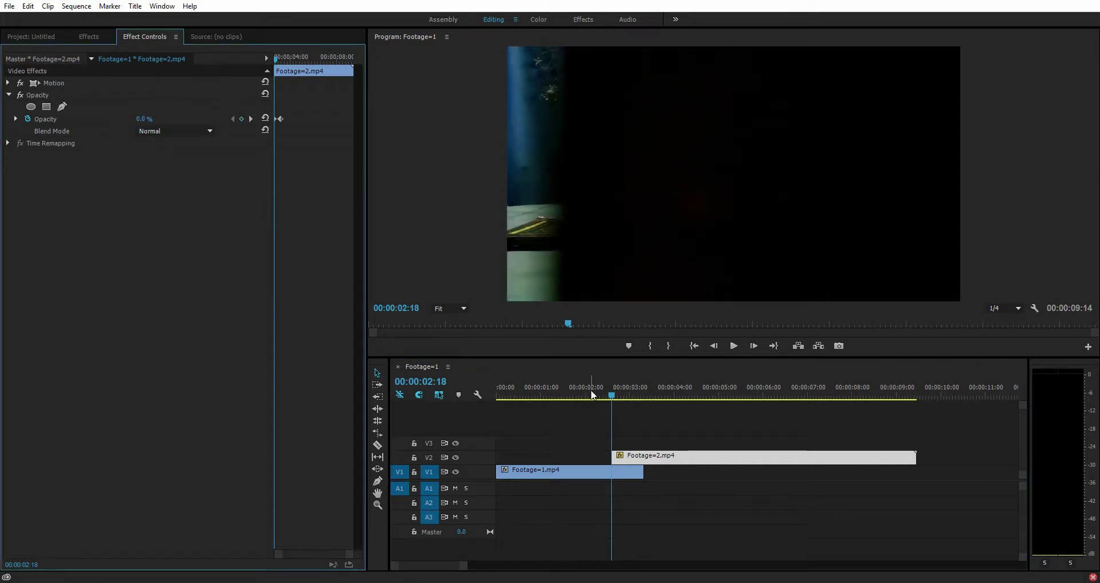
drag(610, 390, 623, 417)
Step: Cut off the V2 clip's first few frames and slide it left to start at the fade
key(c)
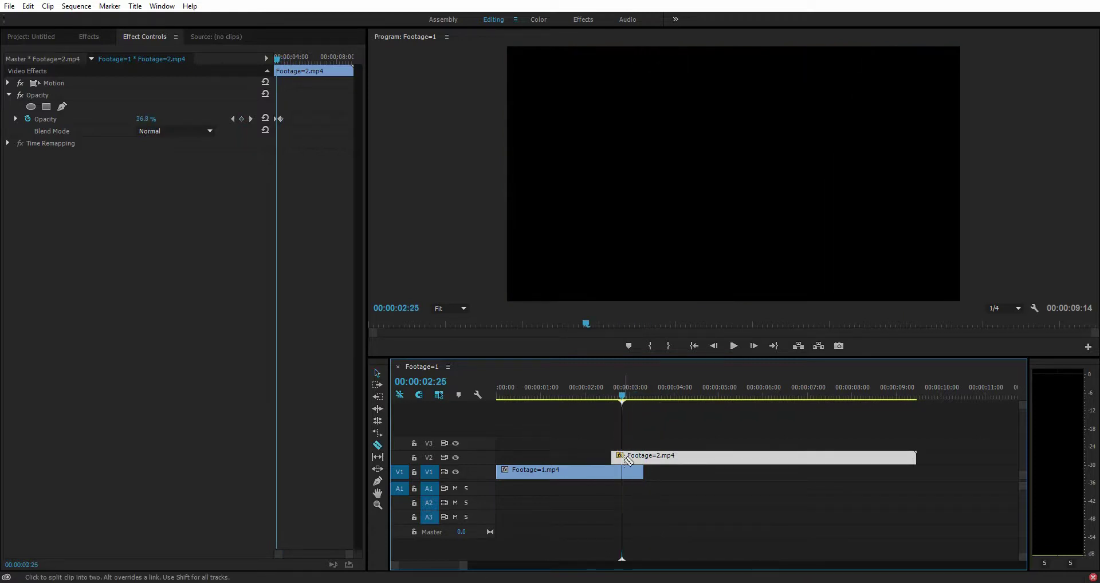
click(623, 457)
key(v)
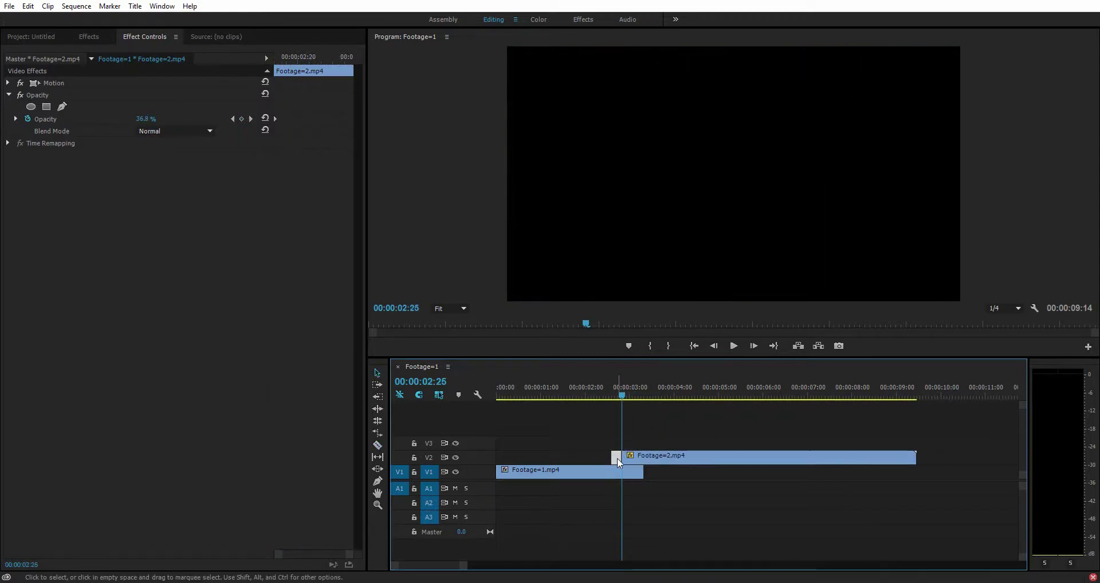
key(Delete)
click(611, 395)
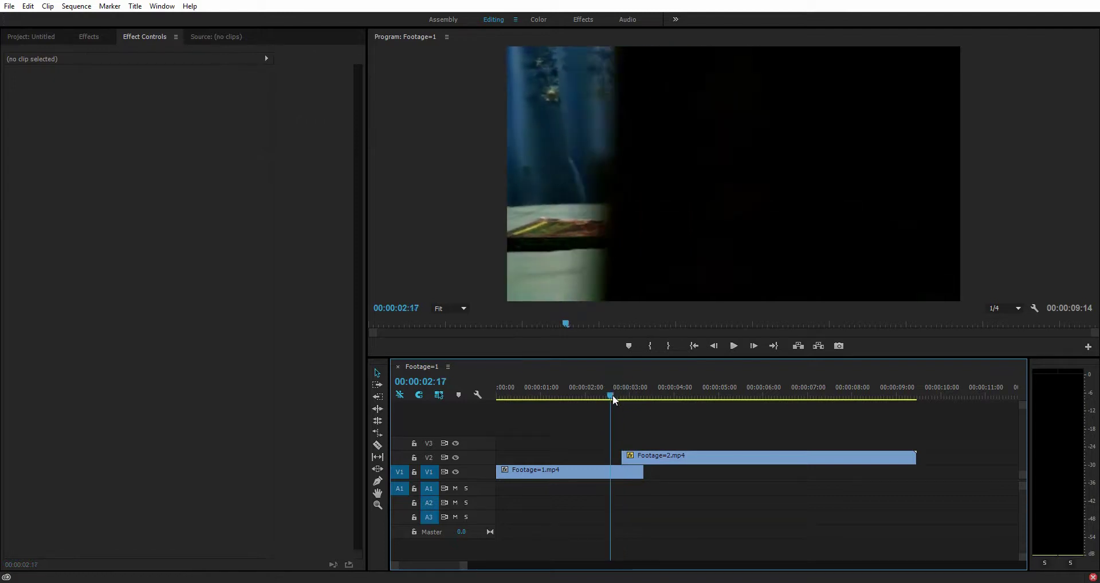
drag(637, 456, 624, 457)
drag(601, 391, 607, 400)
Step: Play back the fade-in from Footage=1.mp4 to Footage=2.mp4 from the sequence start
key(space)
key(Home)
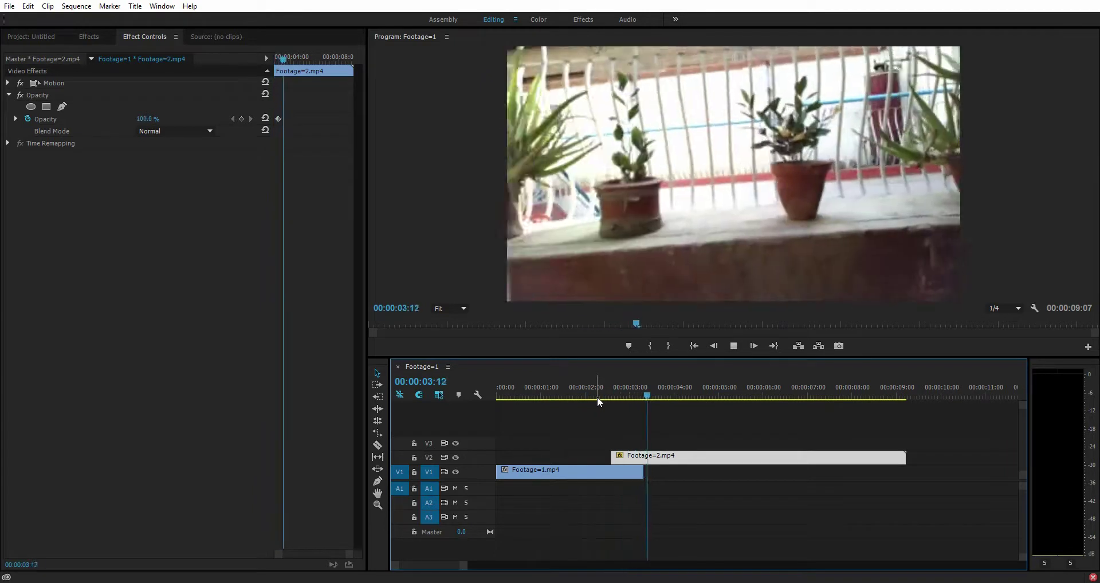
drag(591, 398, 498, 397)
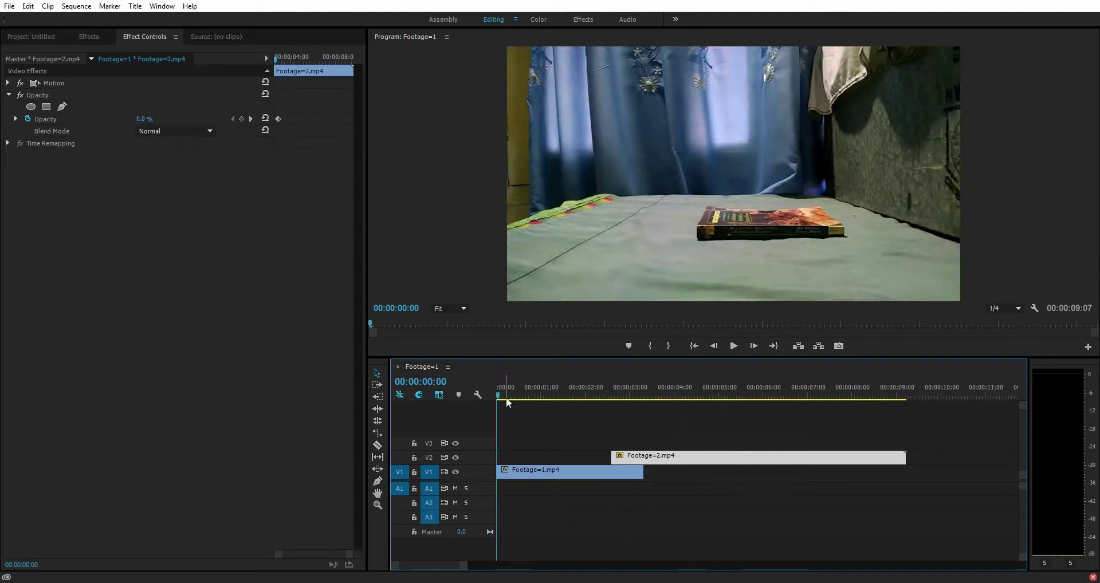